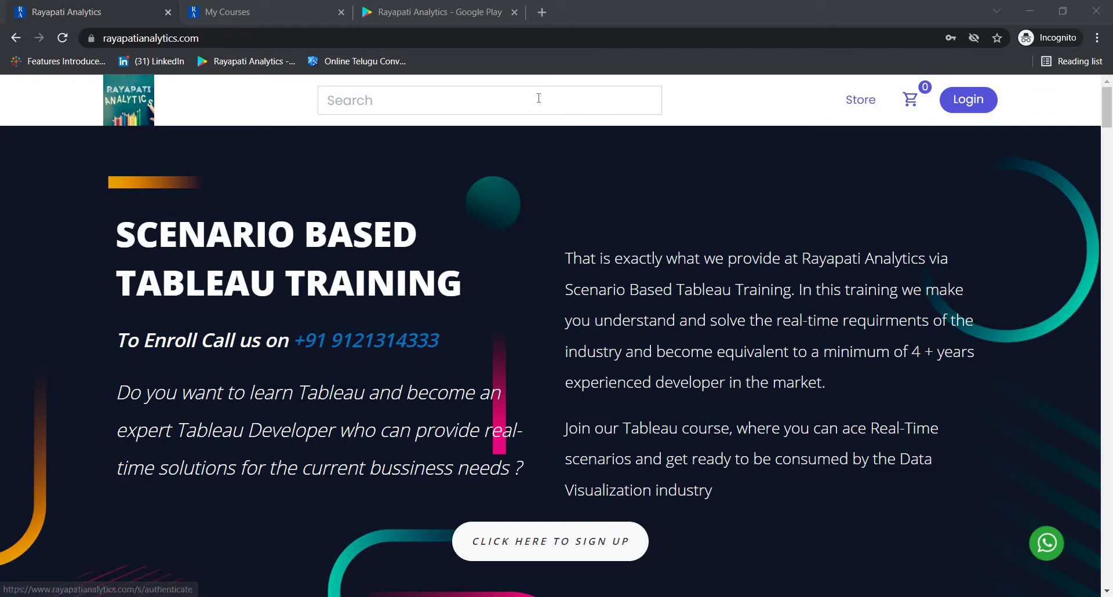
Open the My Courses page on the Rayapati Analytics site.
click(291, 12)
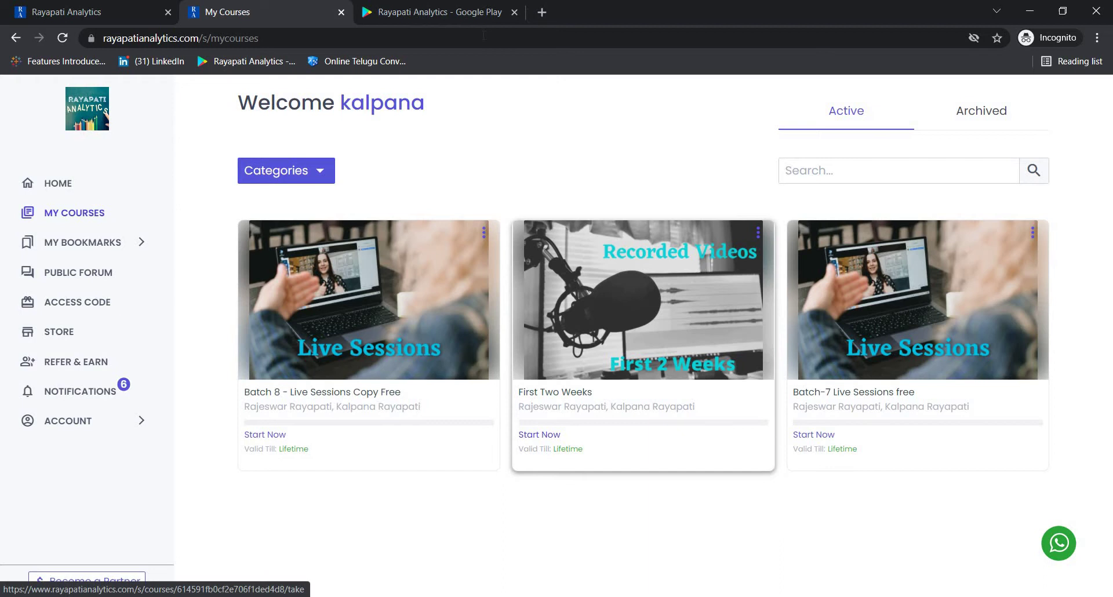
Go from the Google Play results to the Tableau Book1 workbook.
click(479, 18)
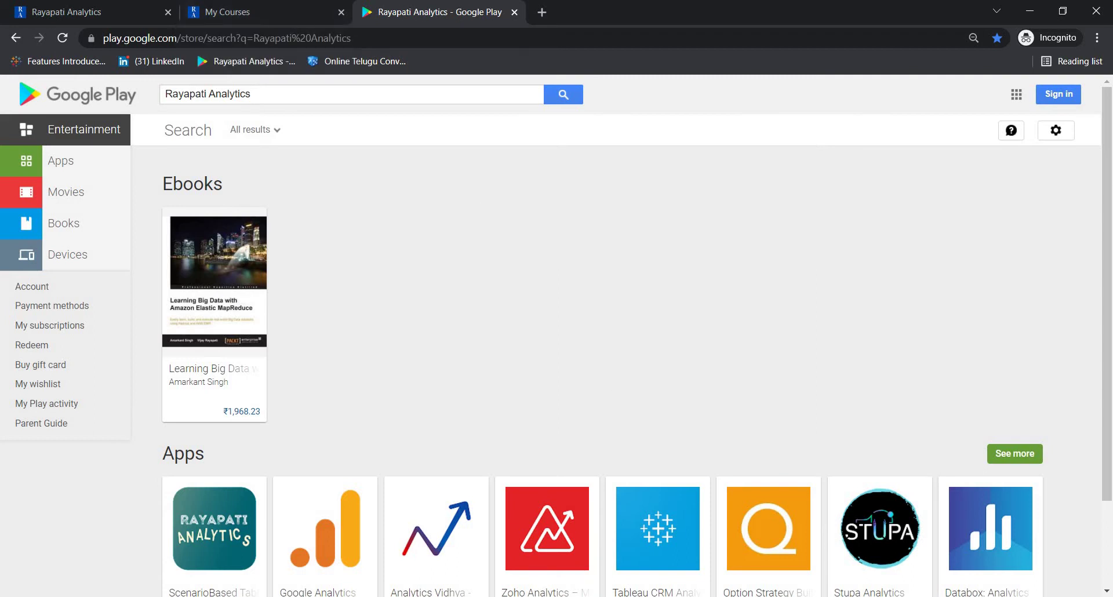
key(alt+Tab)
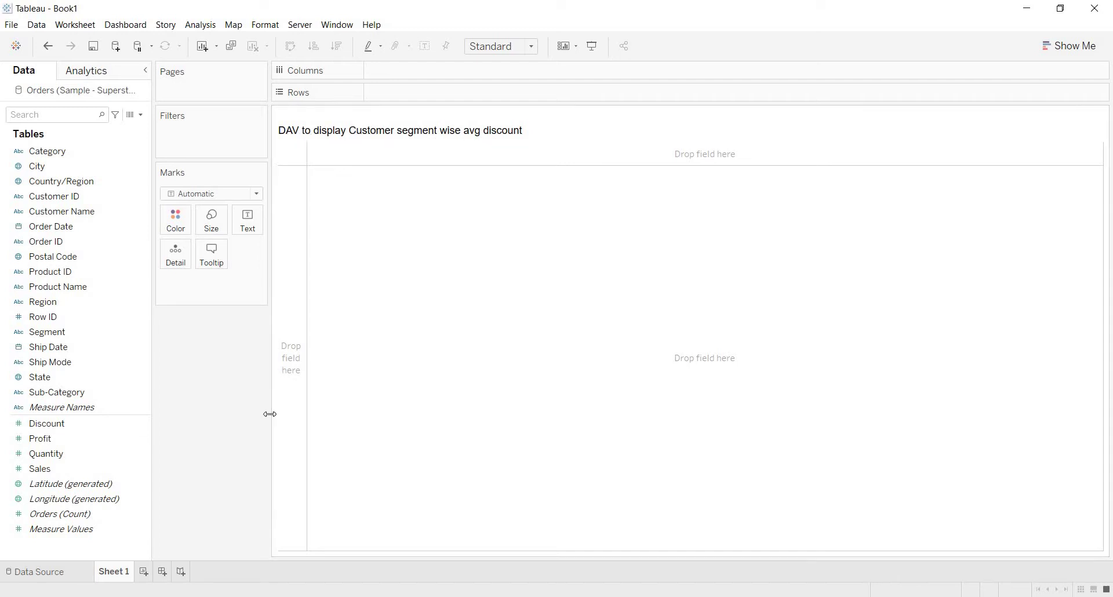
Put Segment on Rows to list Consumer, Corporate and Home Office, then pick out Discount.
click(137, 303)
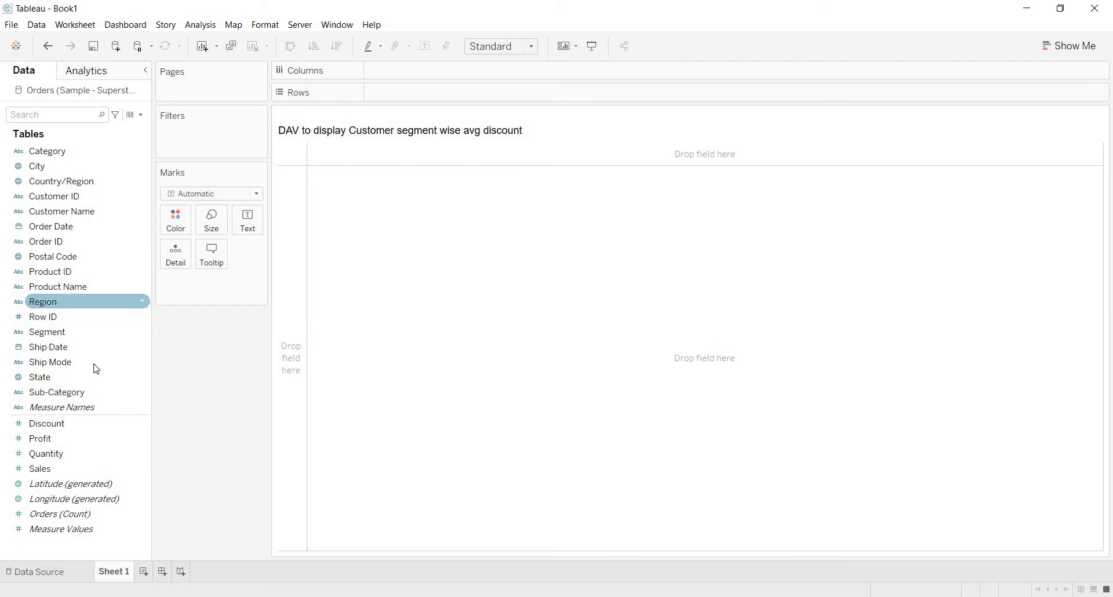
click(95, 363)
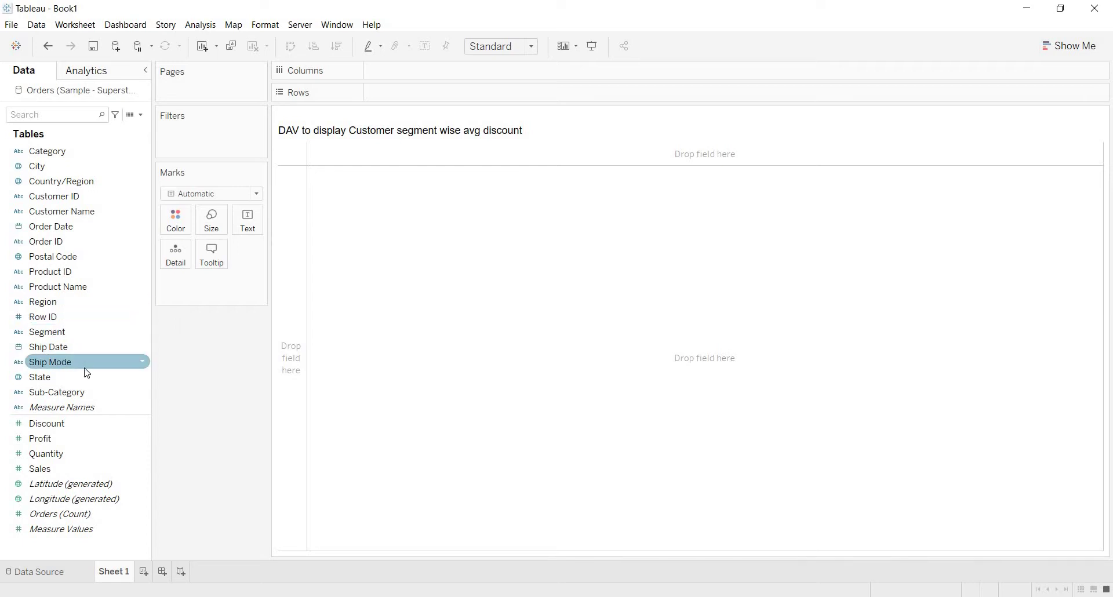
click(79, 320)
click(67, 290)
click(66, 273)
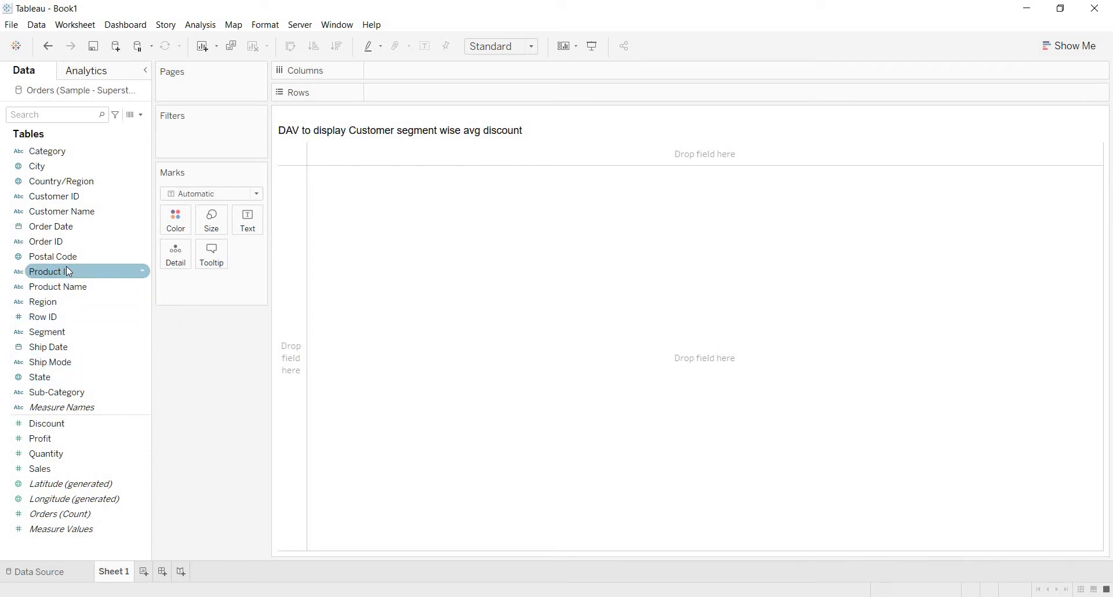
click(43, 320)
drag(40, 335, 421, 92)
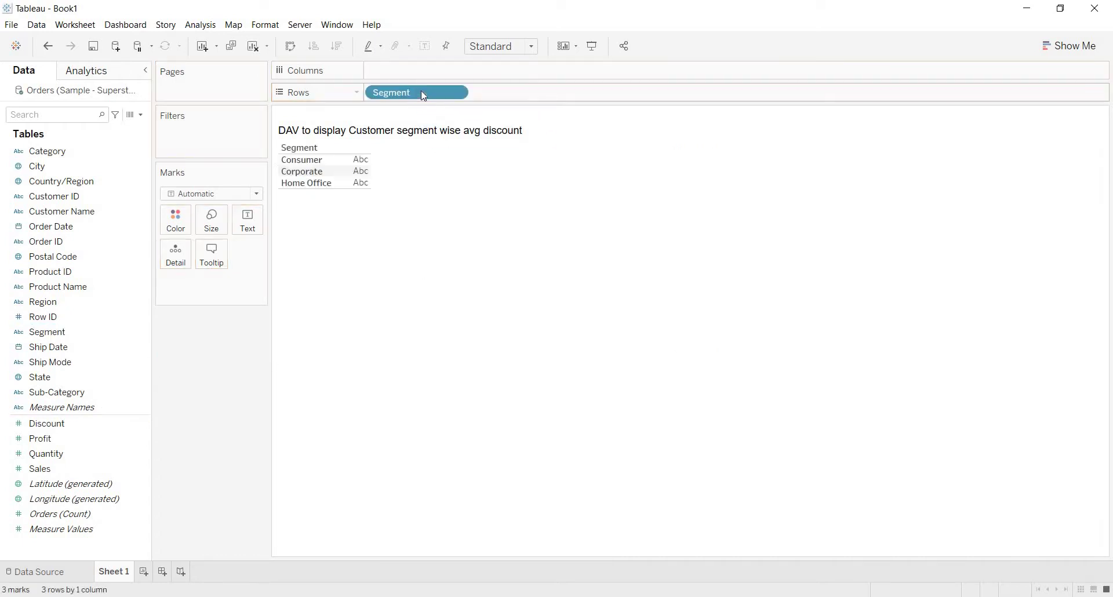
click(50, 439)
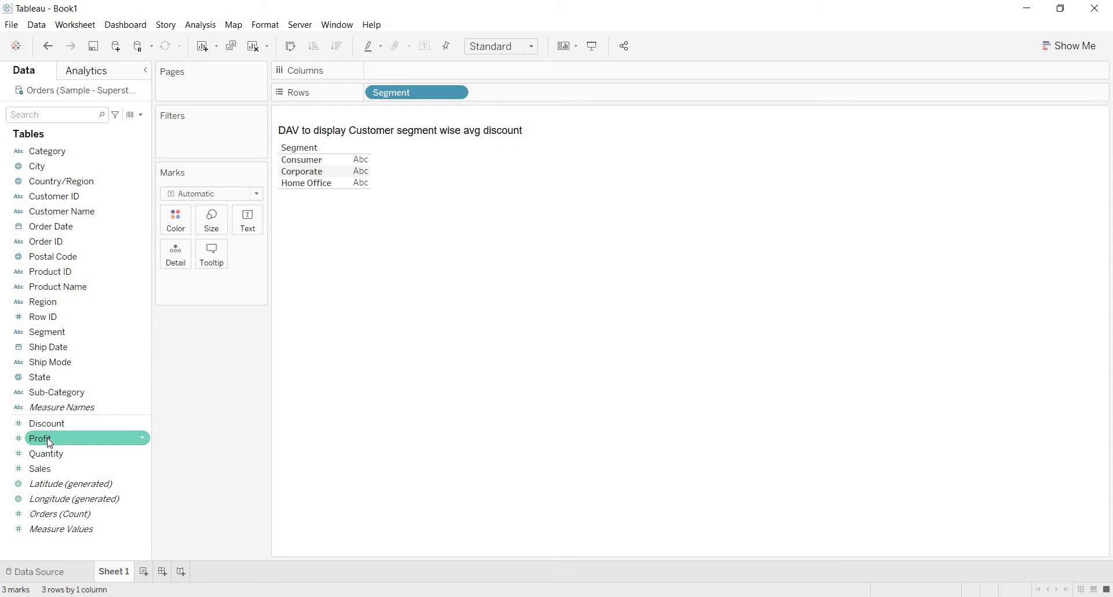
click(37, 427)
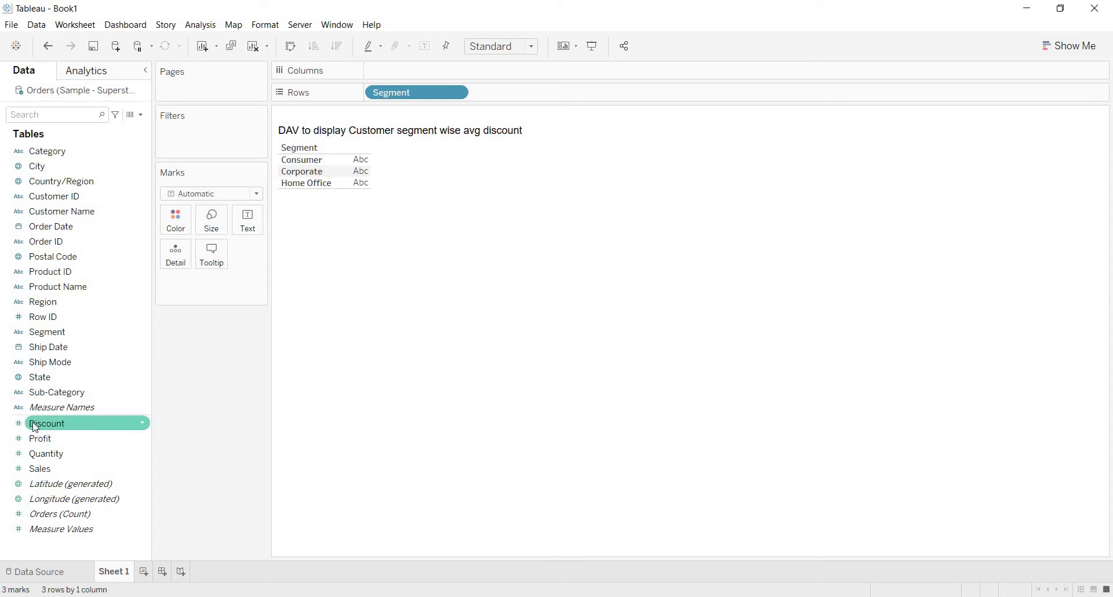
click(51, 427)
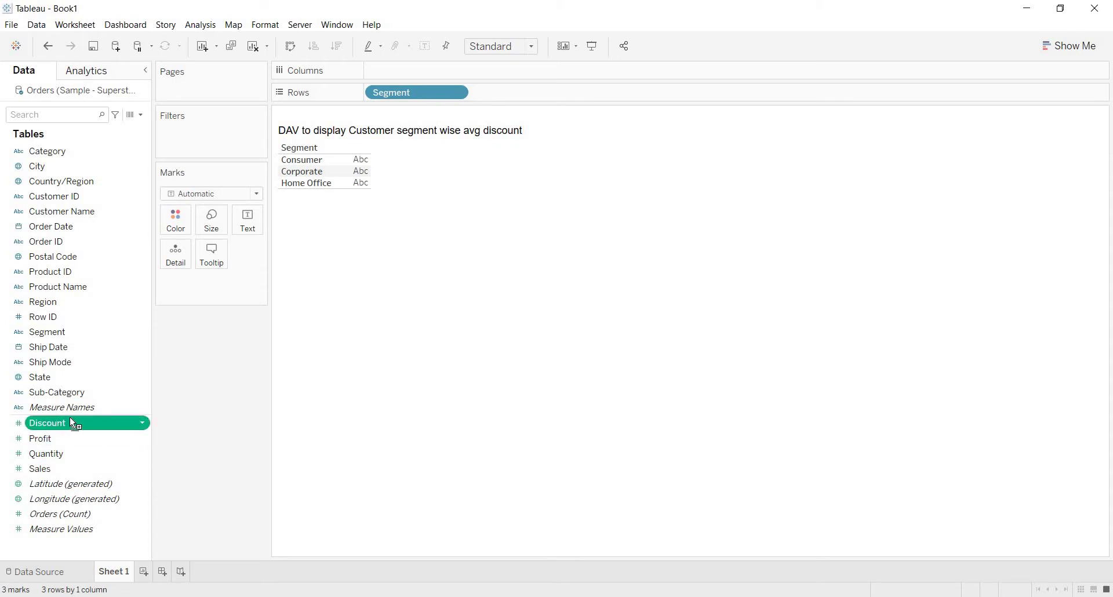
Place Discount on Columns, drawing SUM(Discount) bars for each segment.
drag(72, 423, 390, 78)
key(XF86MonBrightnessUp)
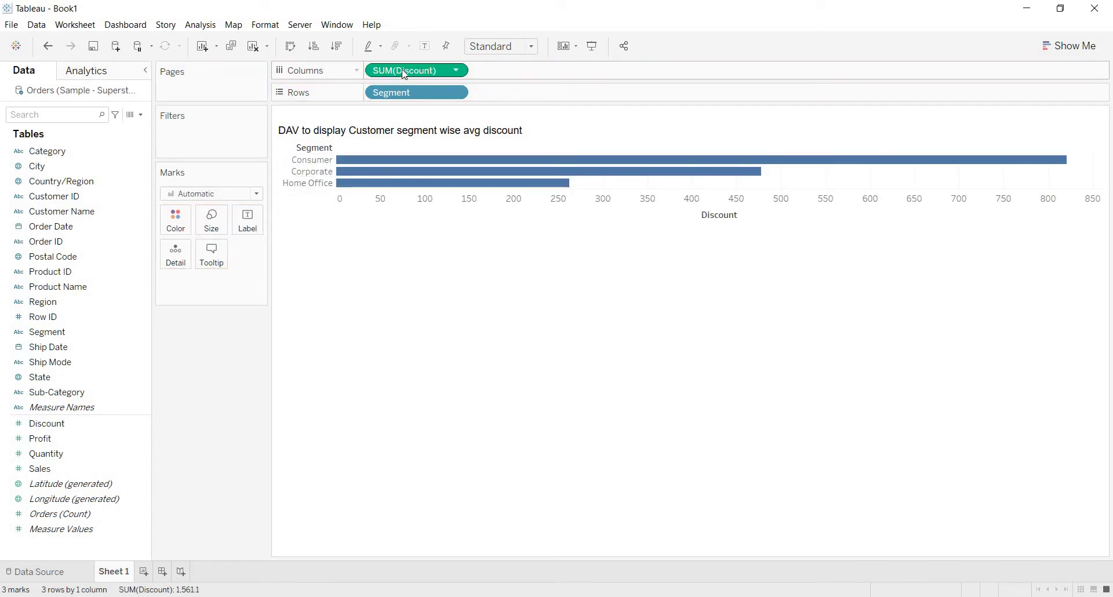
Label each bar with its total discount and fit the chart to Entire View.
click(430, 50)
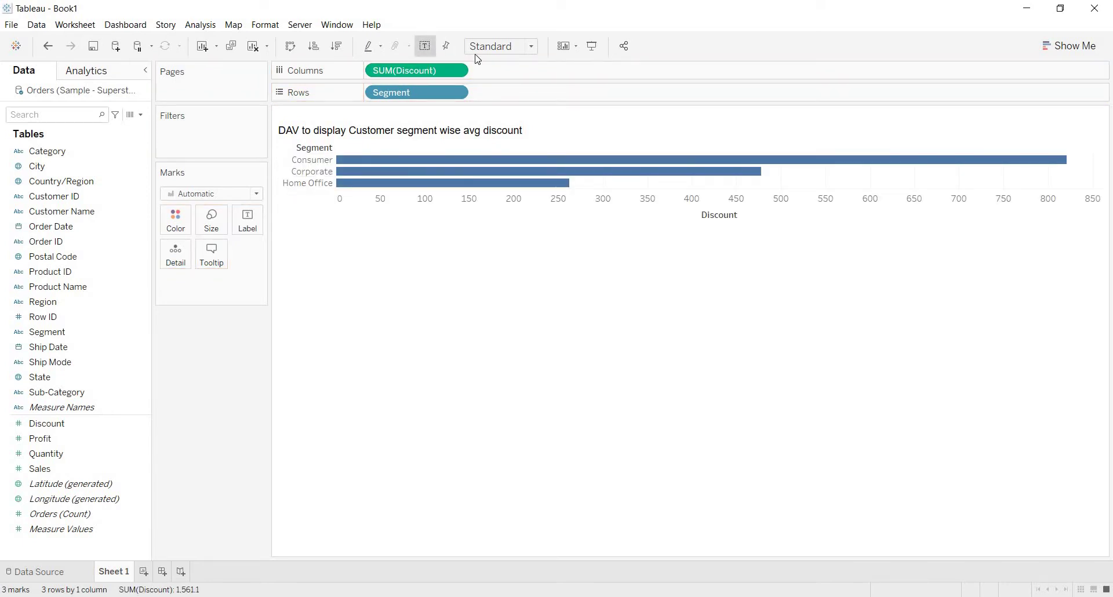
click(507, 47)
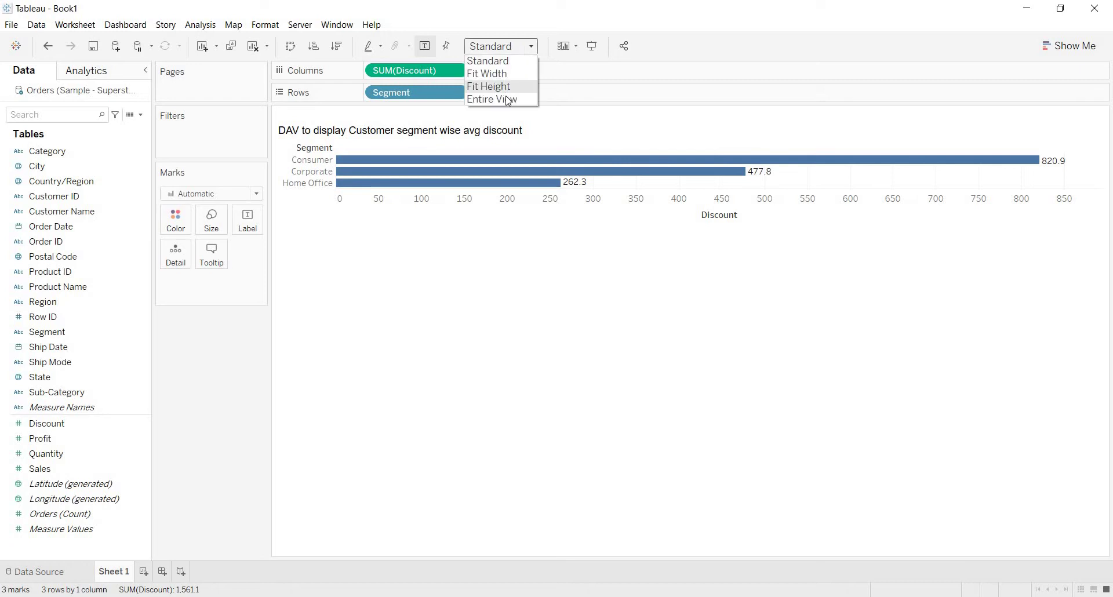
click(506, 95)
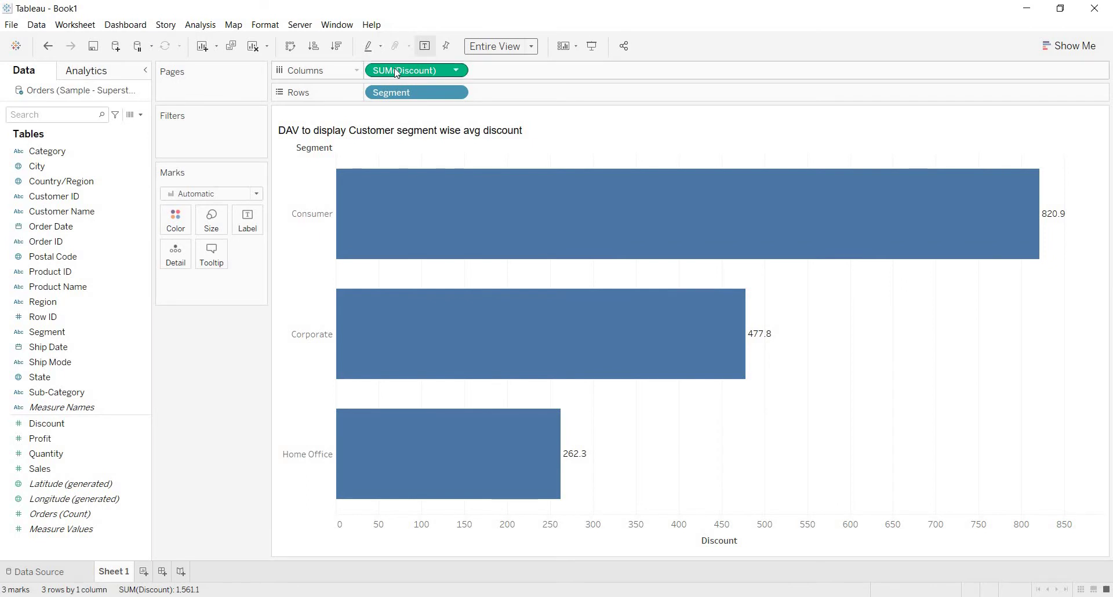
Change the Discount pill's aggregation from Sum to Average.
click(455, 70)
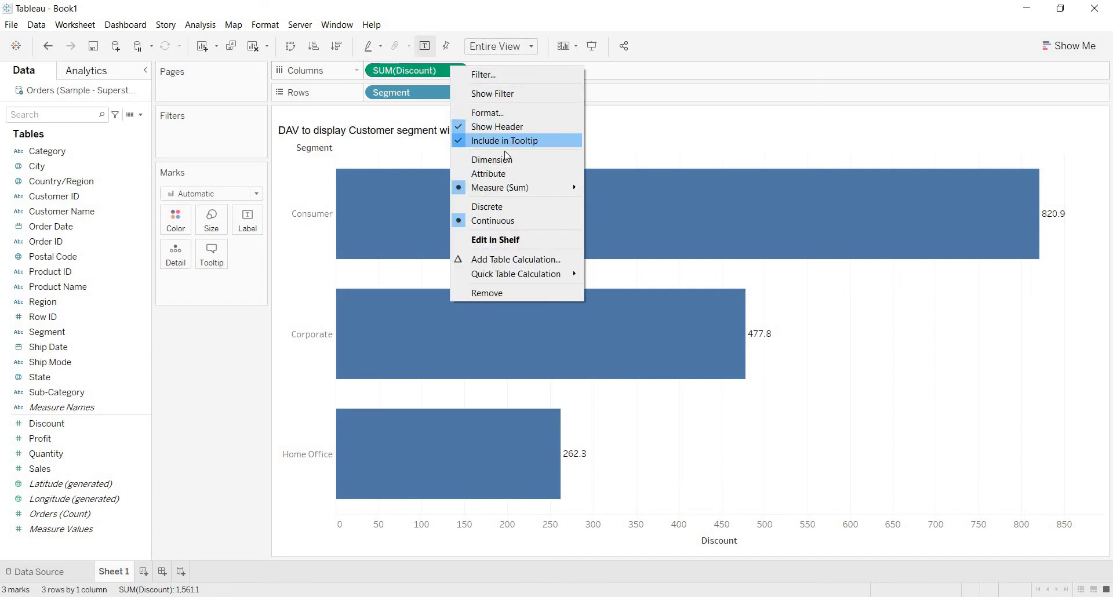
mouse_move(504, 188)
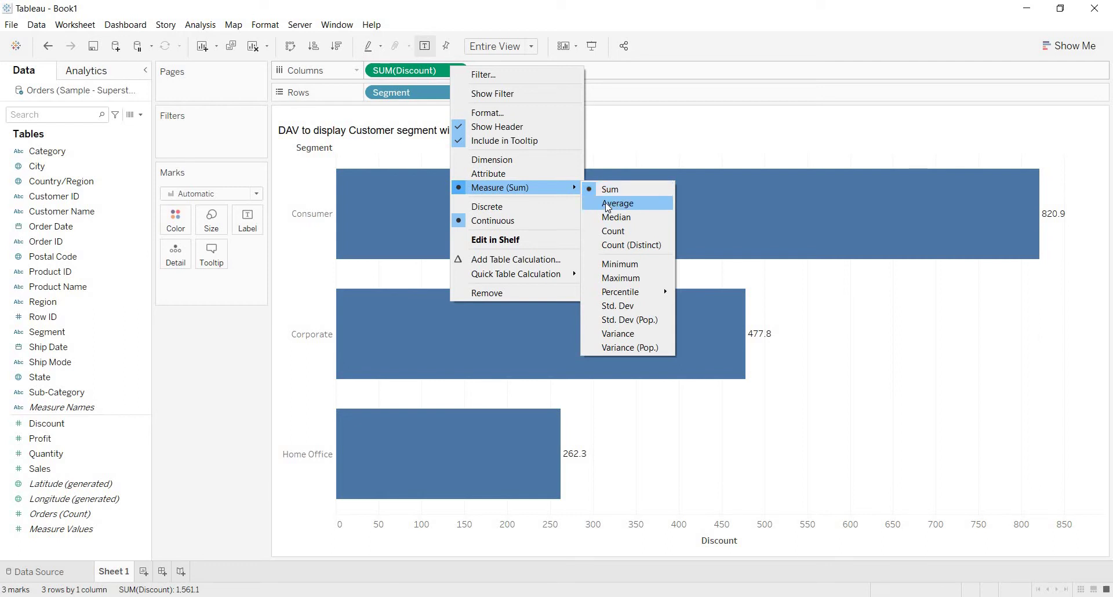
click(607, 208)
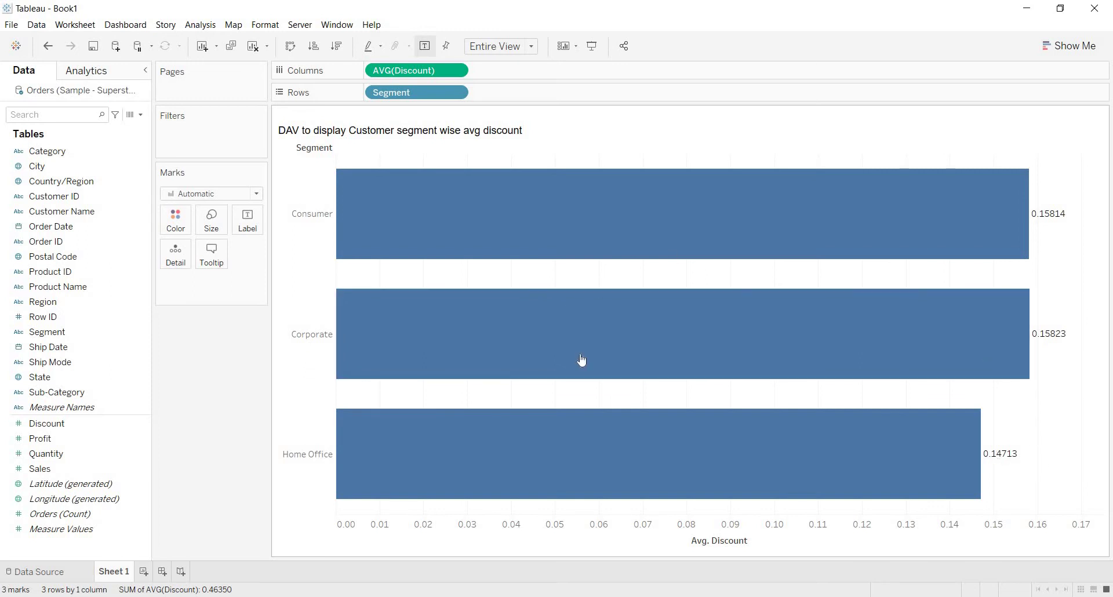
Open the Format settings for the AVG(Discount) measure.
mouse_move(581, 360)
right_click(443, 70)
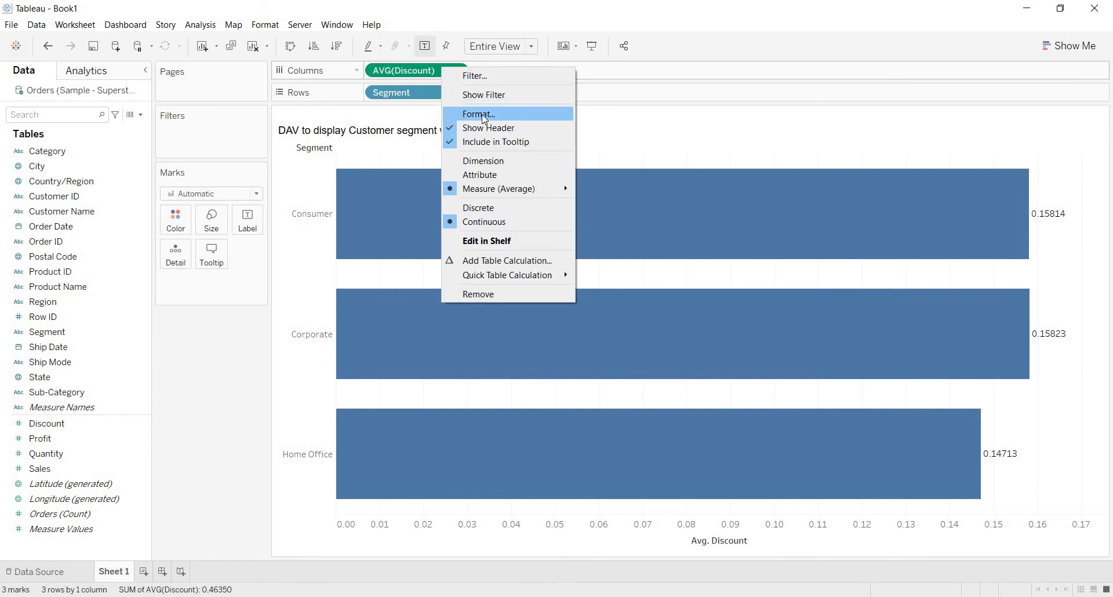
click(485, 117)
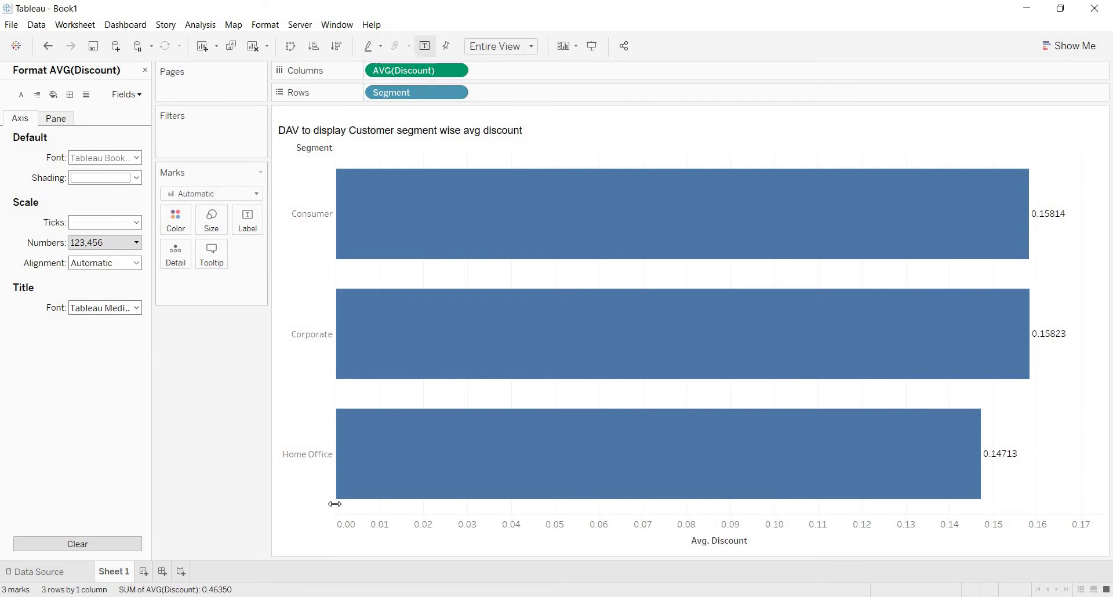
click(376, 537)
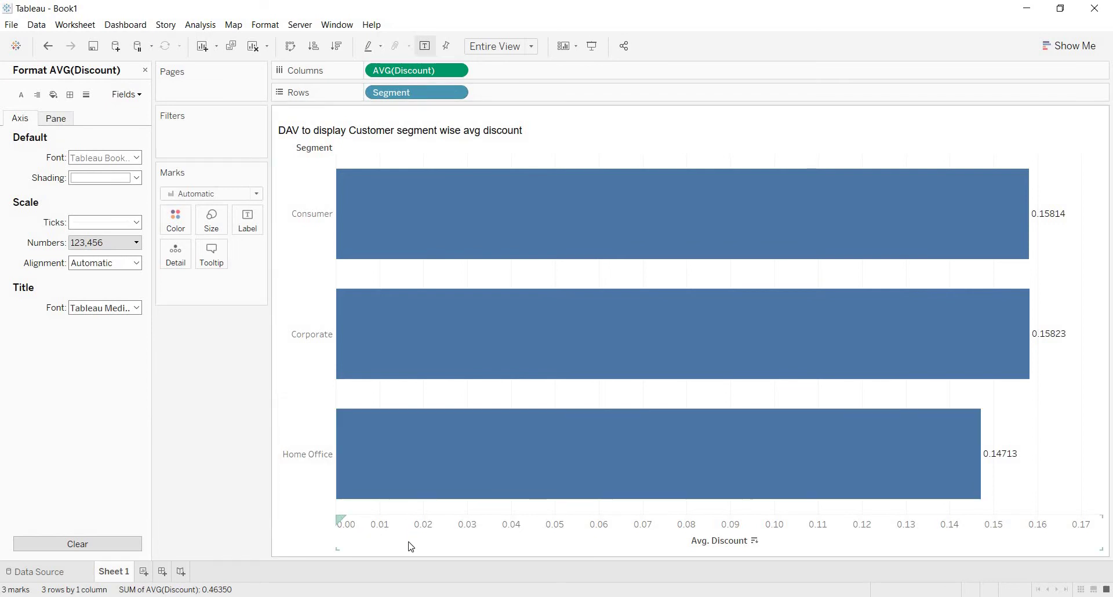
click(703, 560)
Format the chart values as Percentage with 1 decimal place.
click(56, 119)
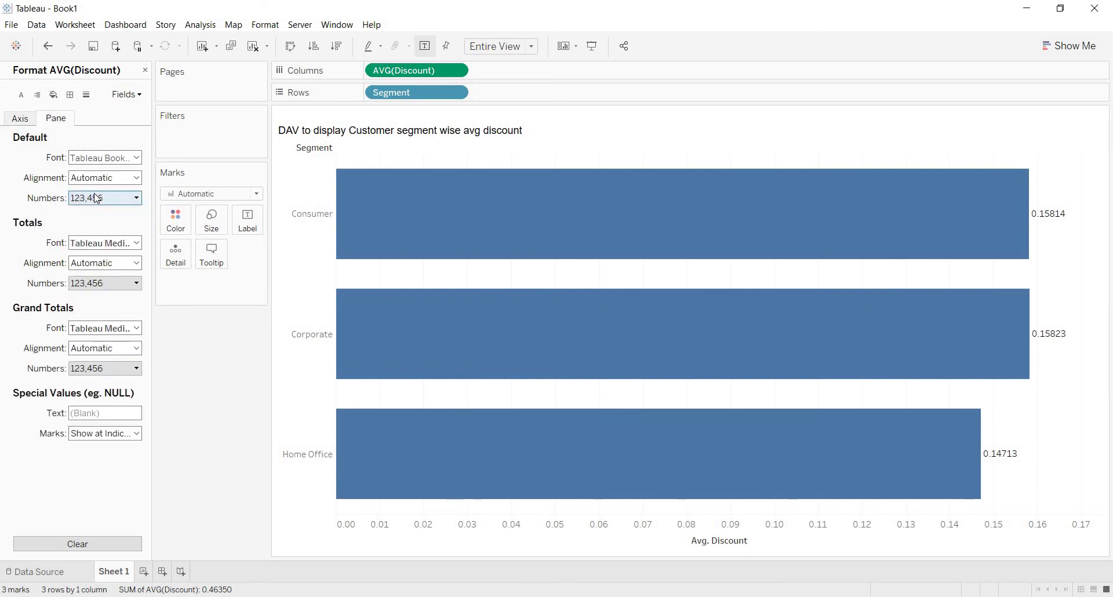
click(109, 199)
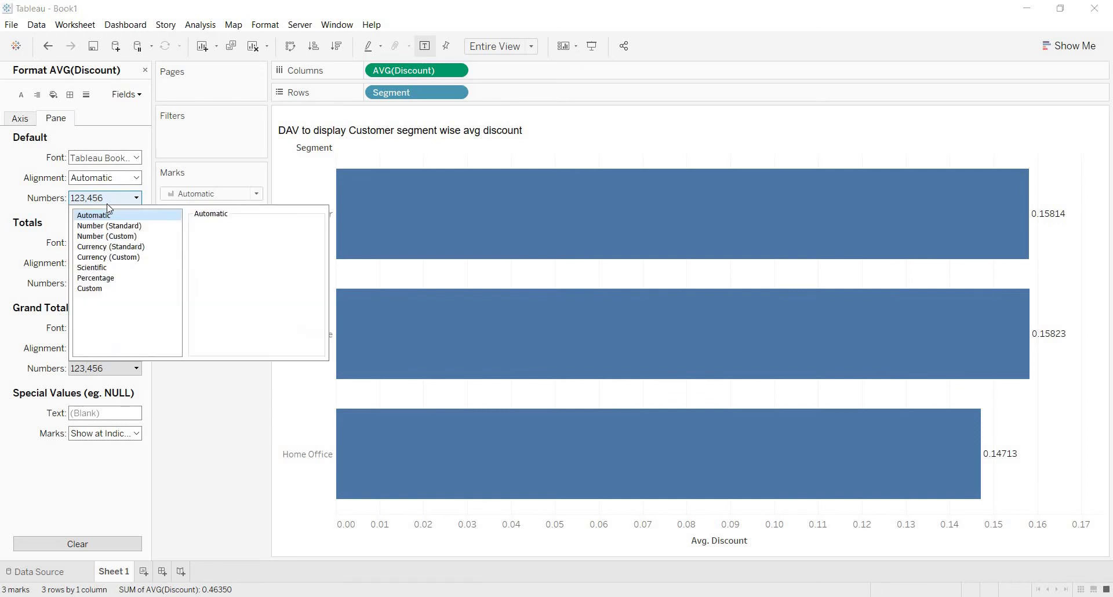
click(91, 280)
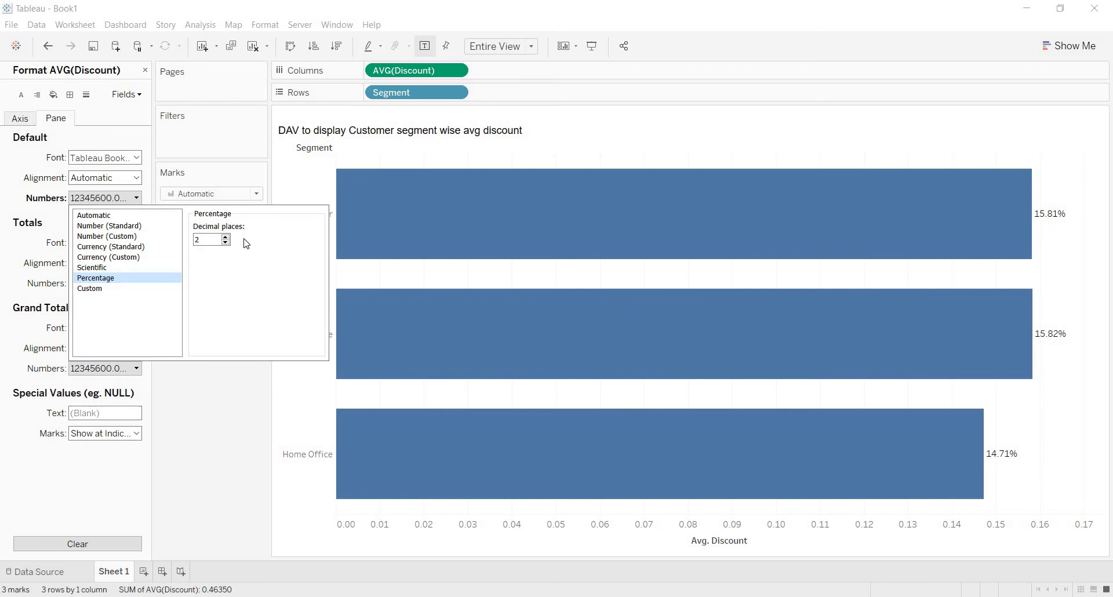
mouse_move(1053, 215)
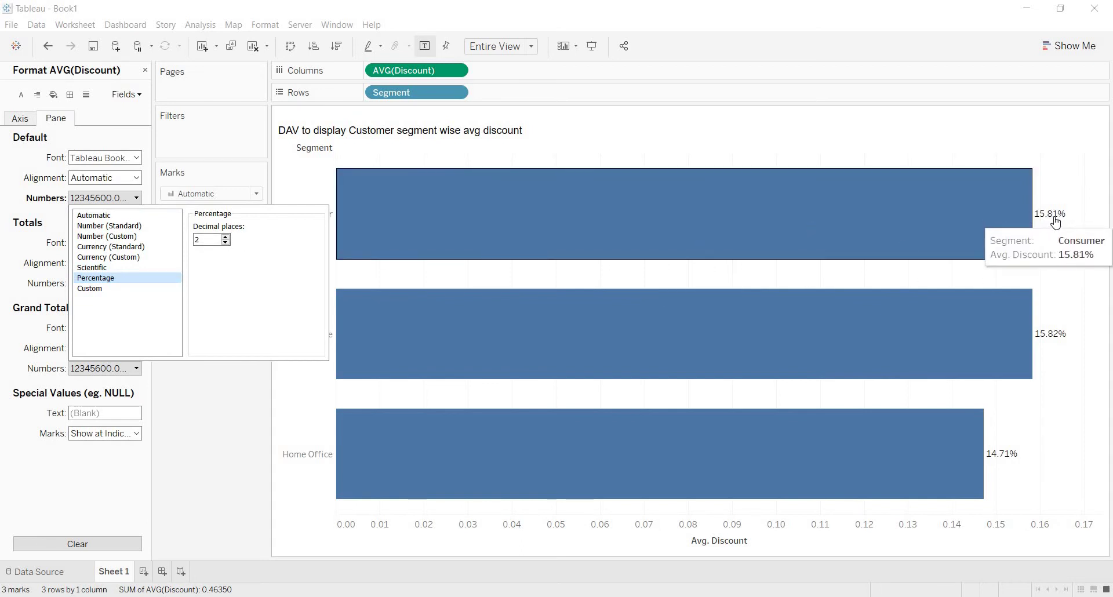
click(225, 242)
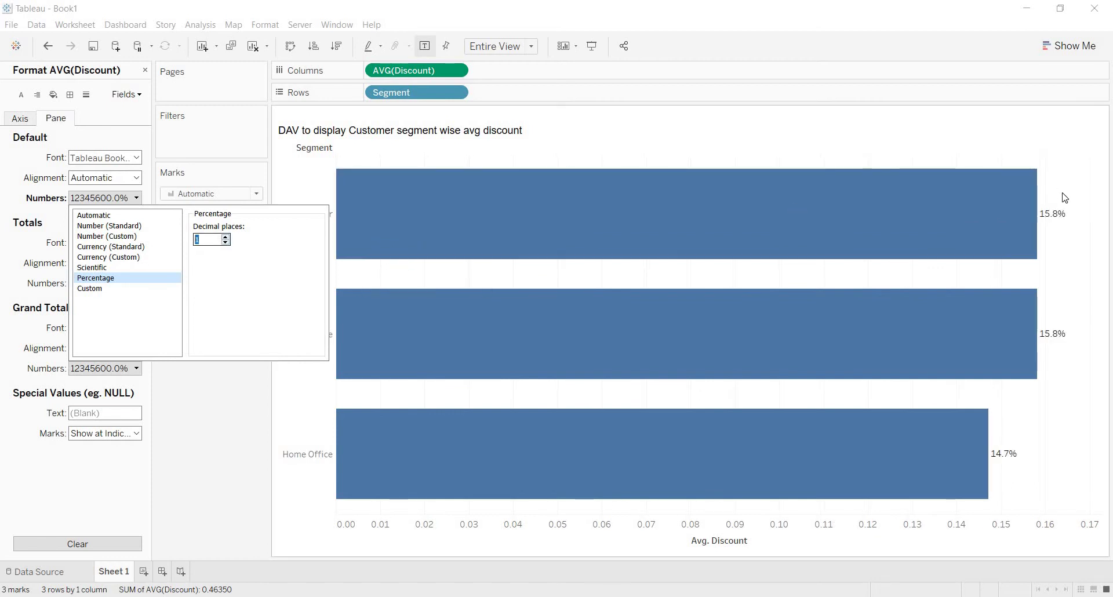
click(227, 239)
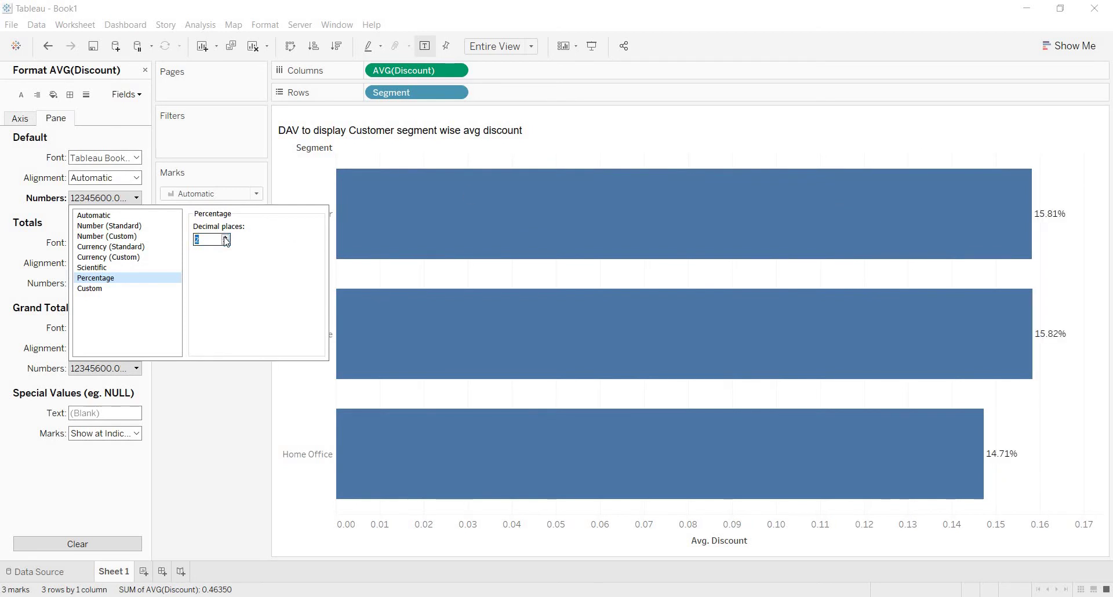
click(226, 237)
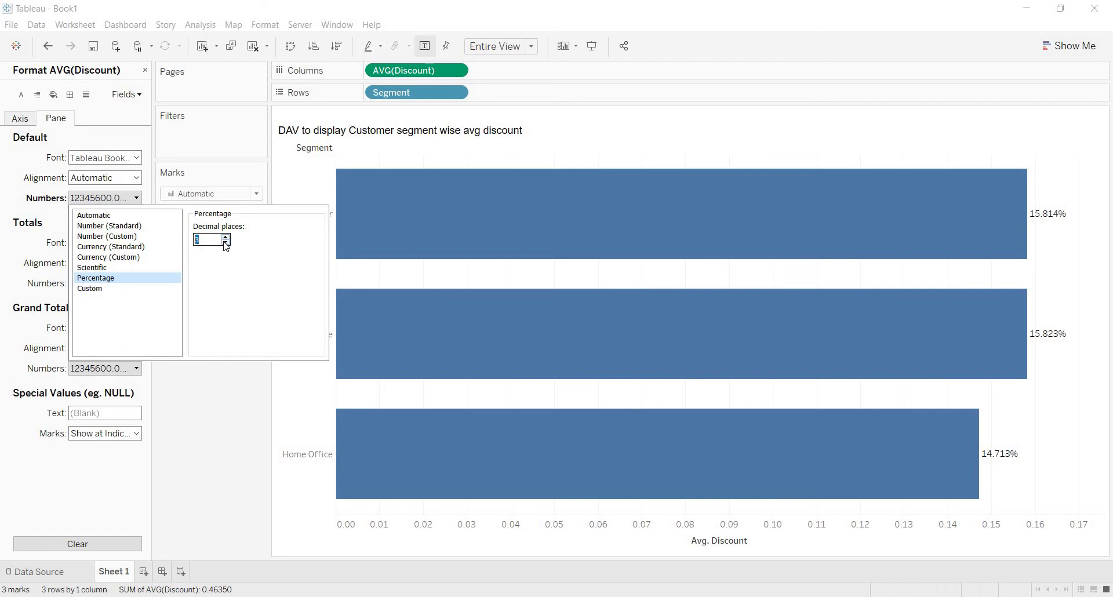
double_click(226, 242)
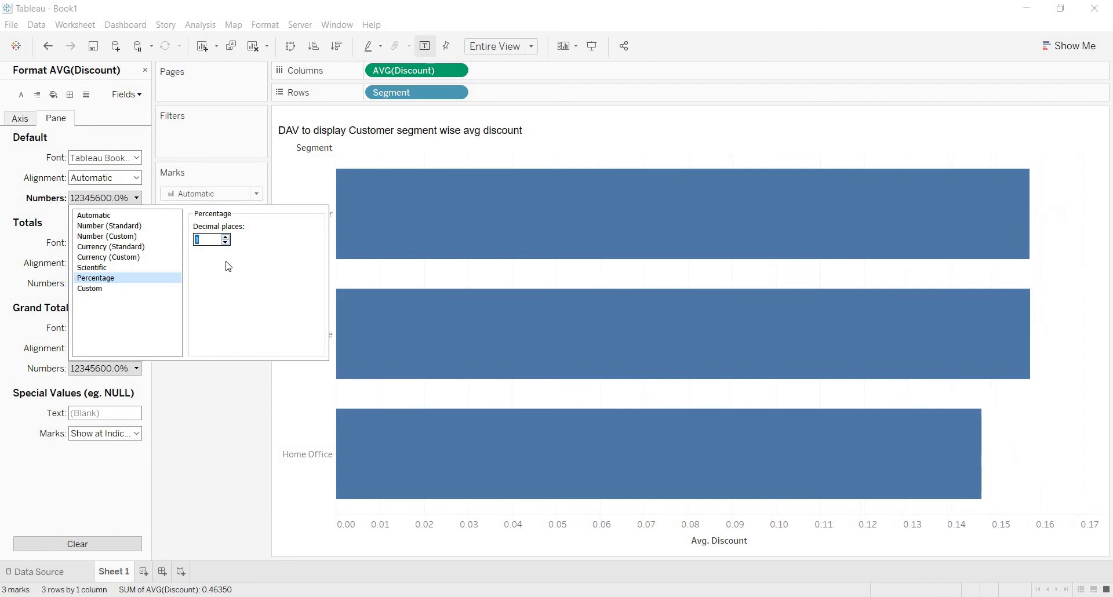
click(244, 439)
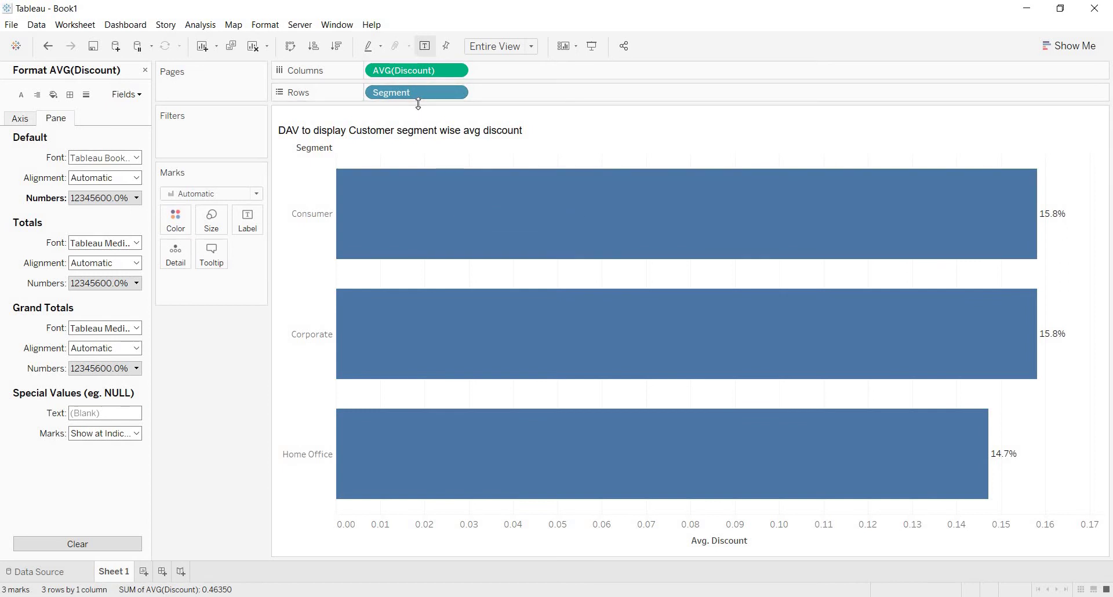
Close the Format pane and start Sheet 2 with Sub-Category on Rows.
click(146, 71)
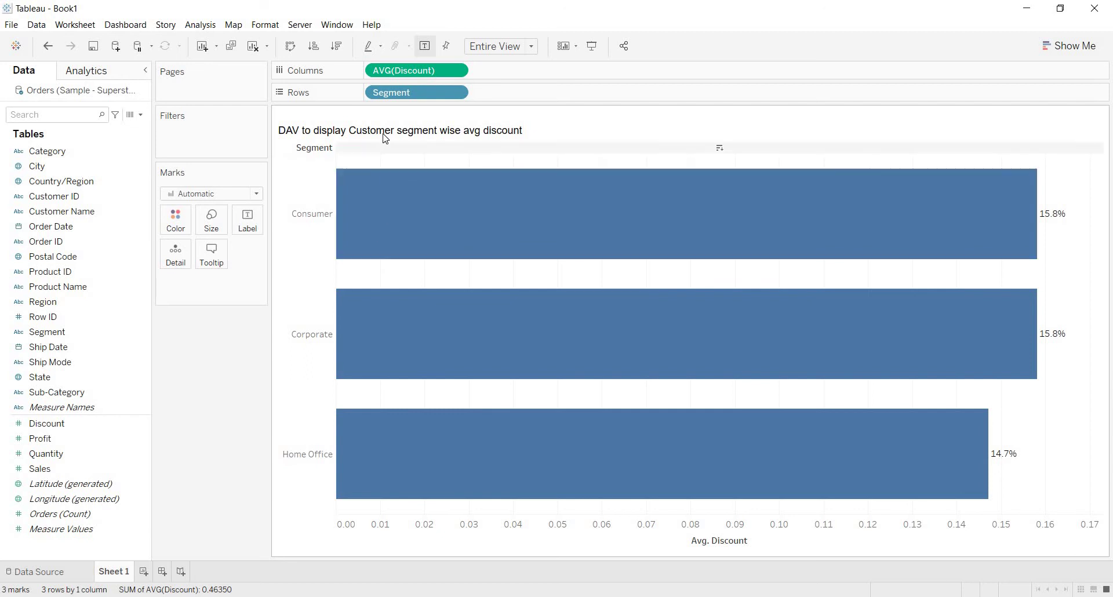
click(143, 572)
drag(93, 394, 400, 94)
click(87, 469)
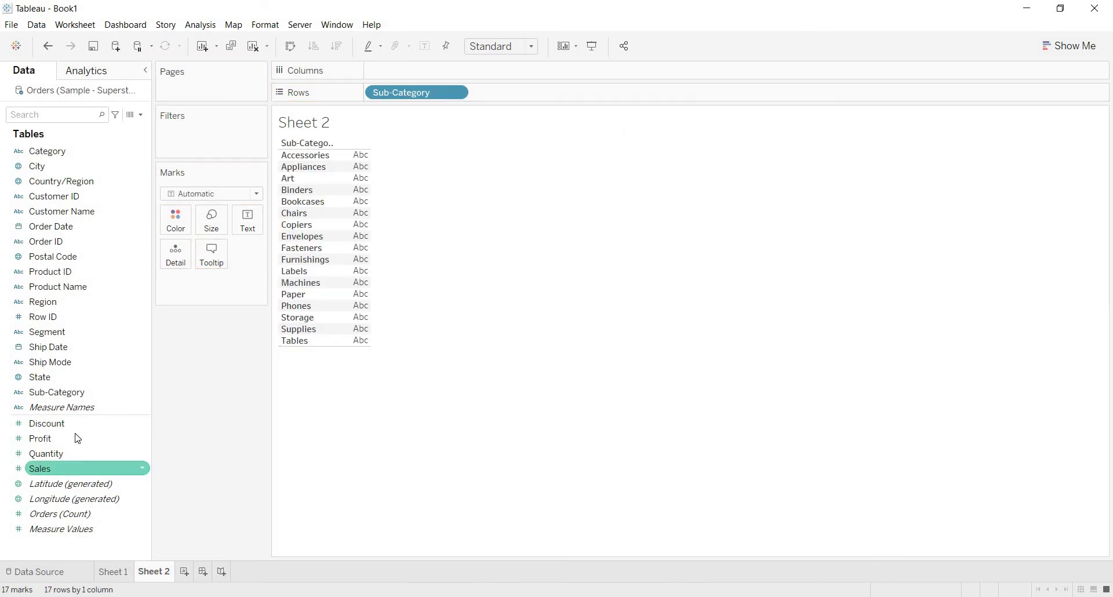
Plot average Discount as bars for each sub-category.
drag(76, 424, 407, 76)
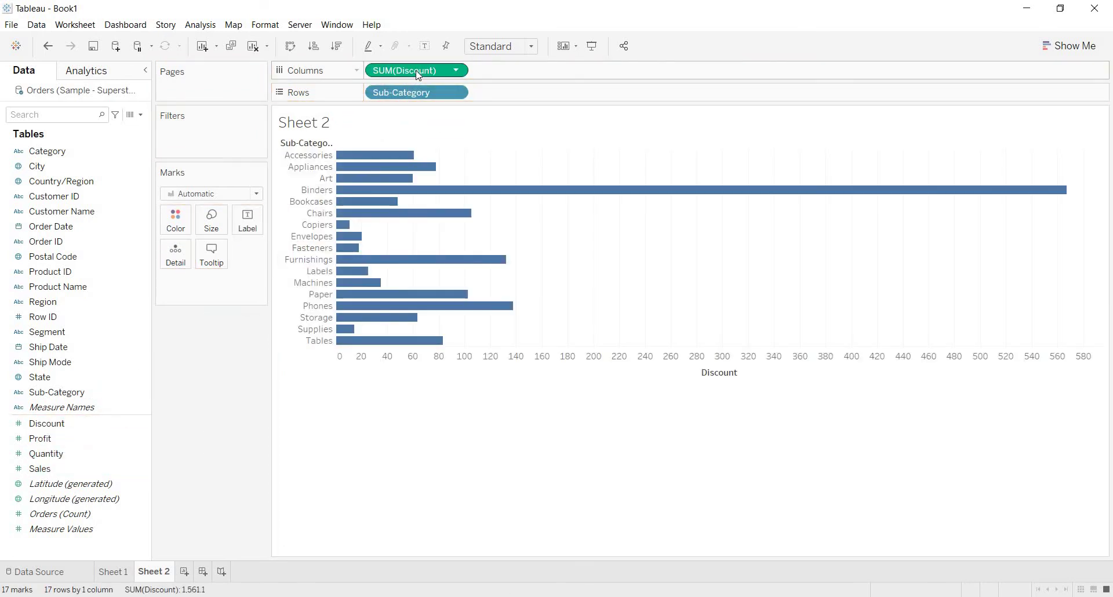
right_click(415, 72)
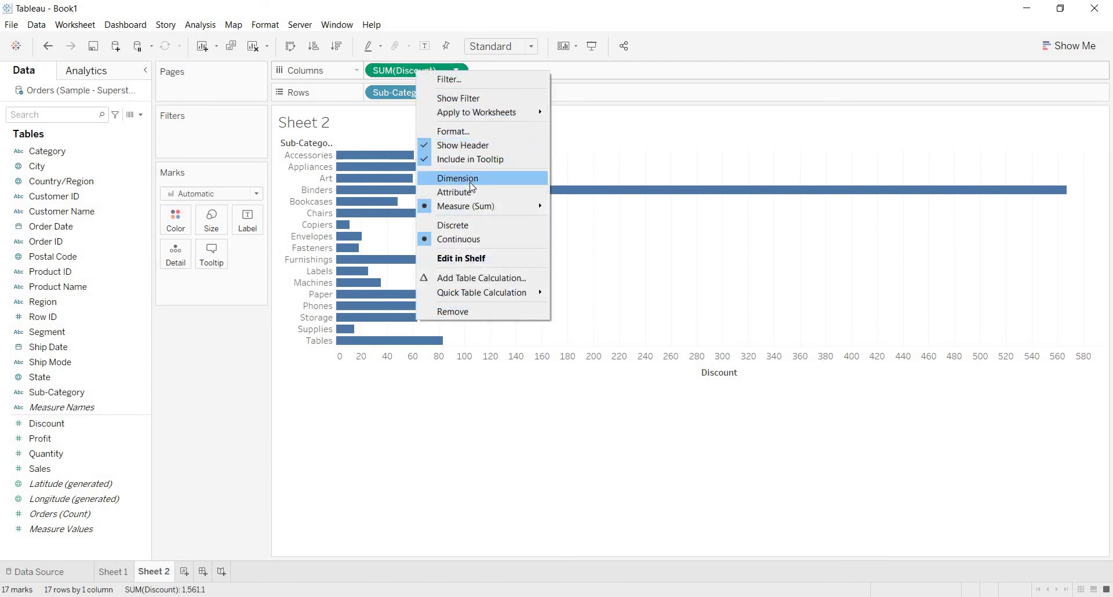
mouse_move(542, 207)
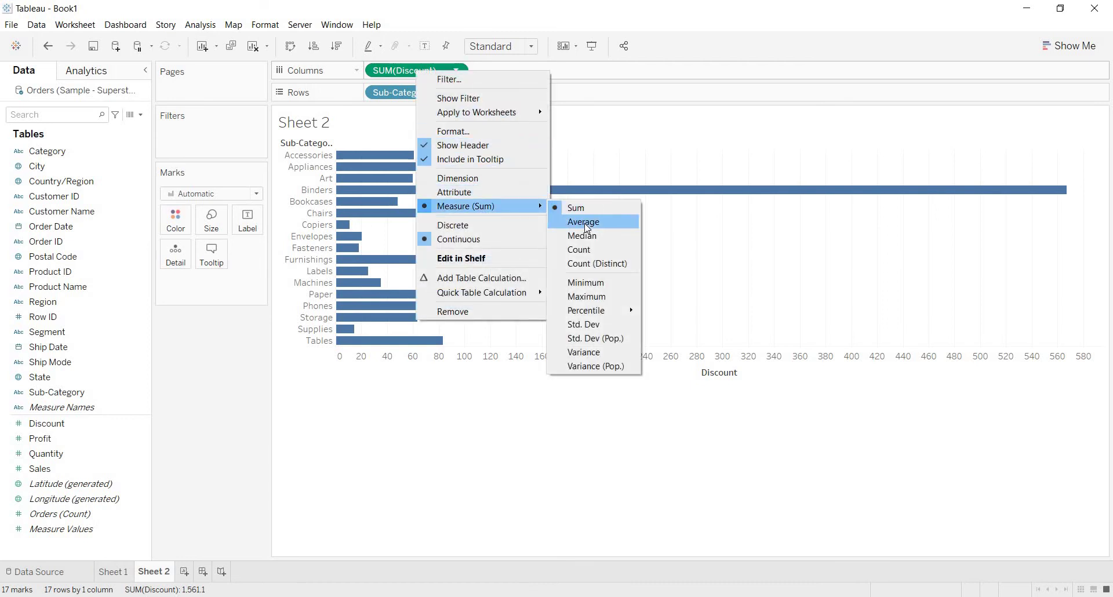
click(585, 222)
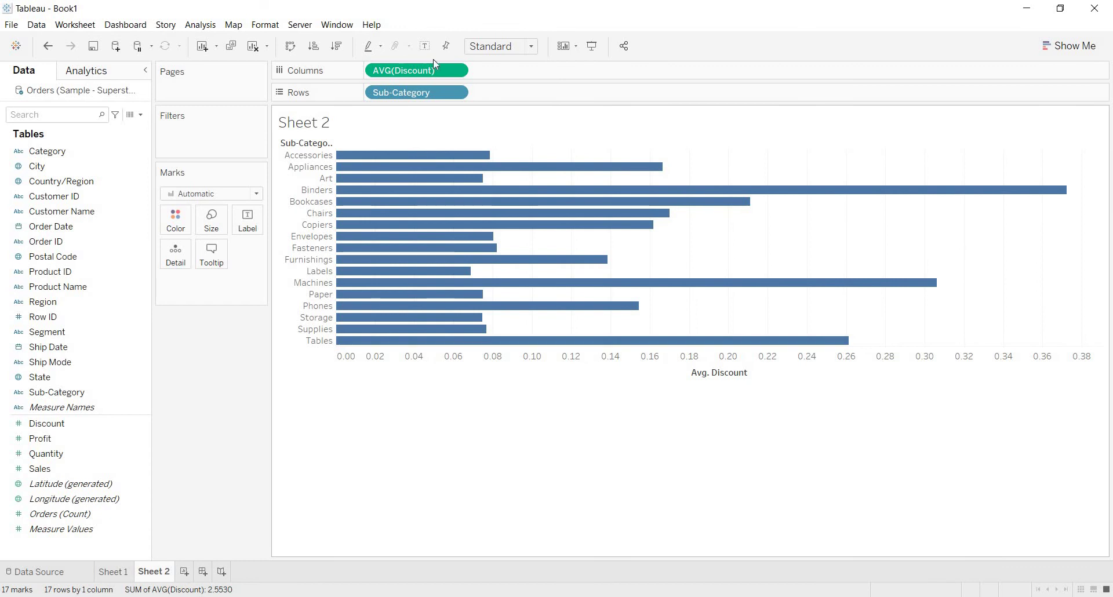
click(75, 427)
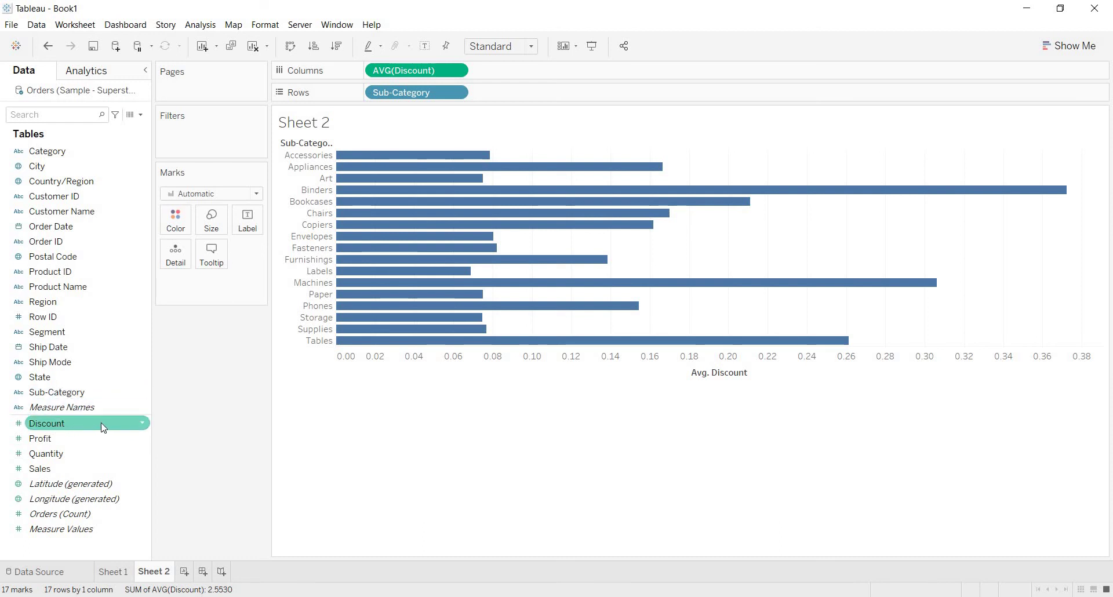
Set Discount's default aggregation to Average under Default Properties.
click(239, 457)
right_click(48, 427)
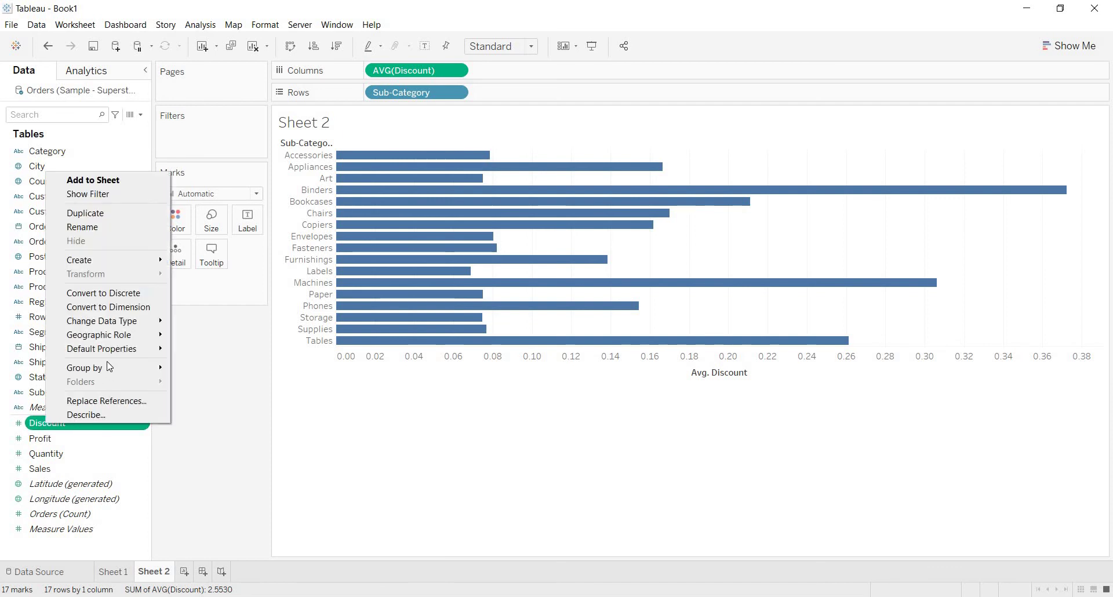
mouse_move(95, 351)
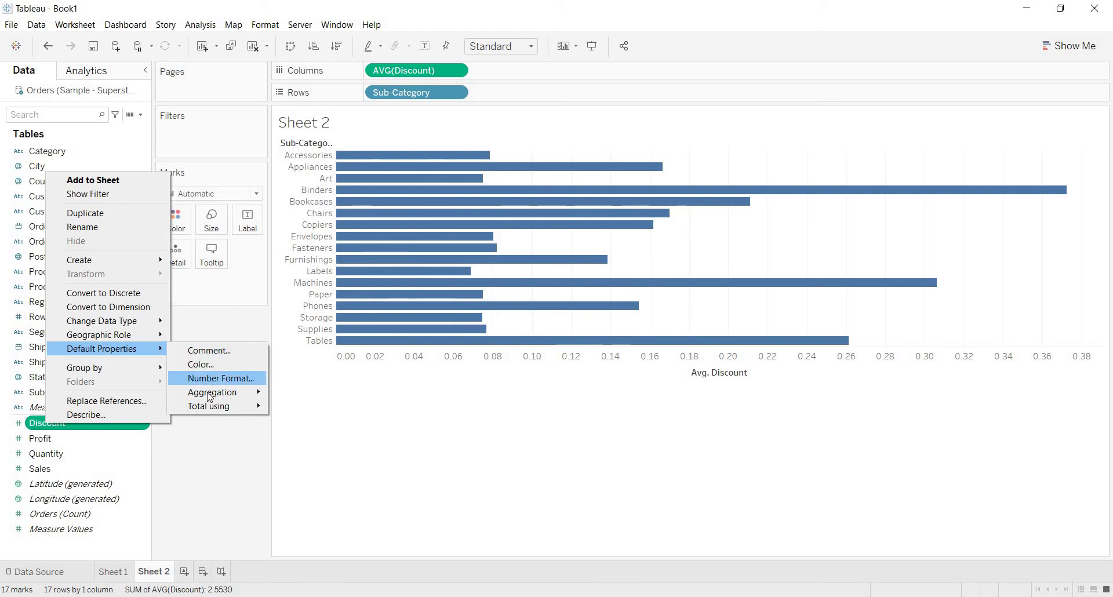
mouse_move(211, 396)
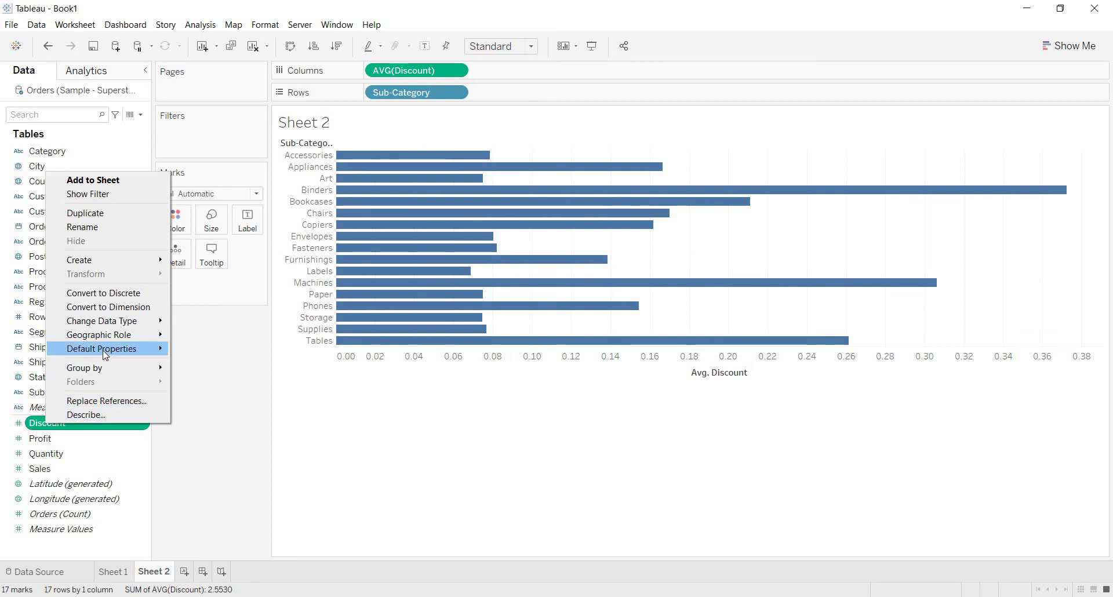
mouse_move(147, 348)
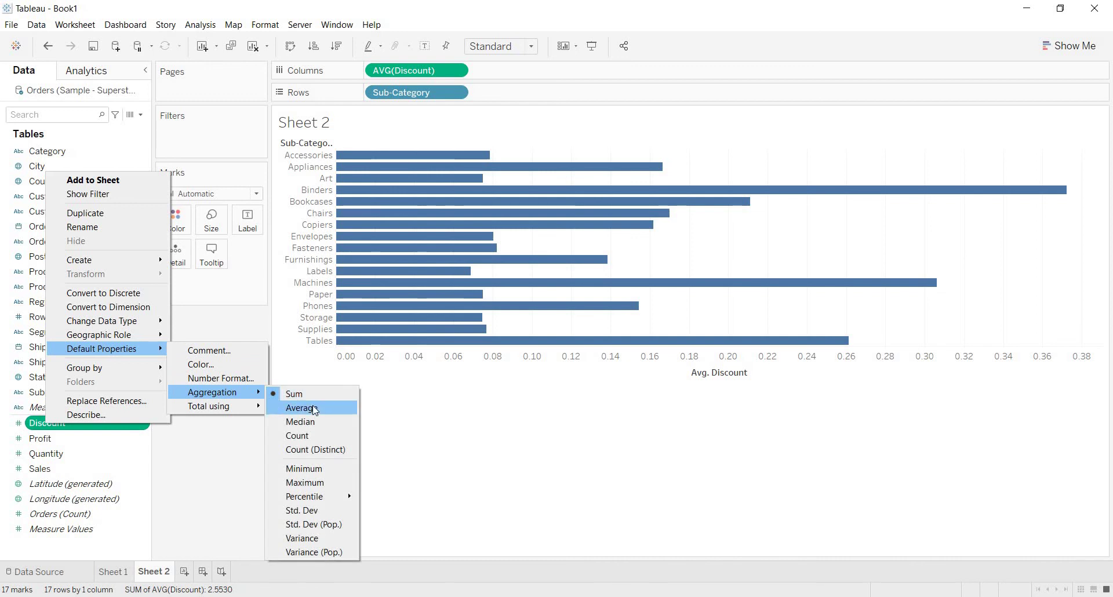
click(314, 409)
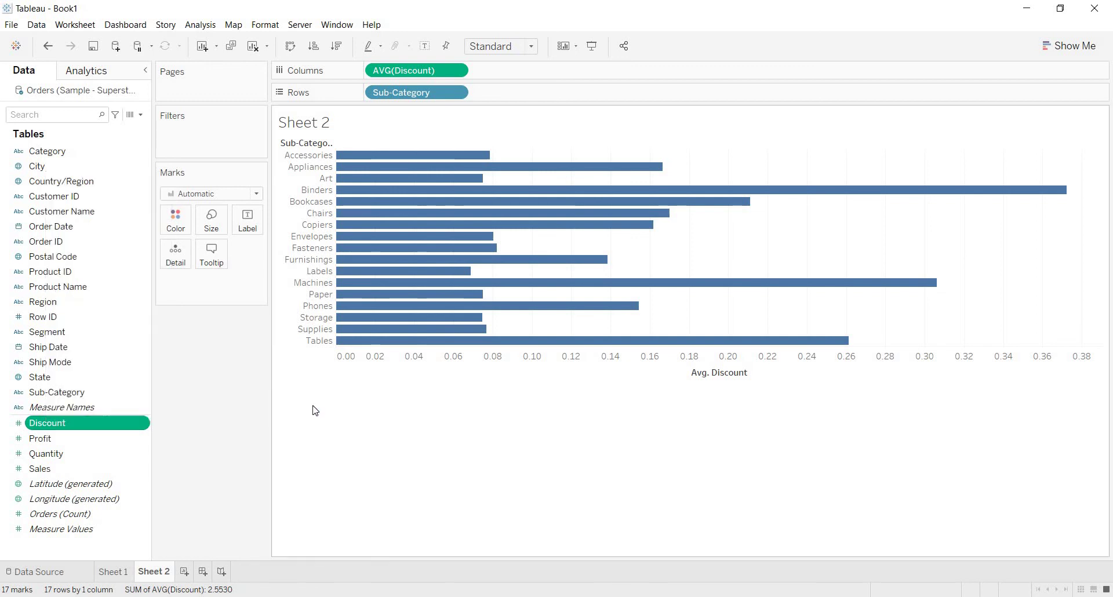
Chart average Discount by Ship Mode on Sheet 3, then add a blank Sheet 4.
click(185, 572)
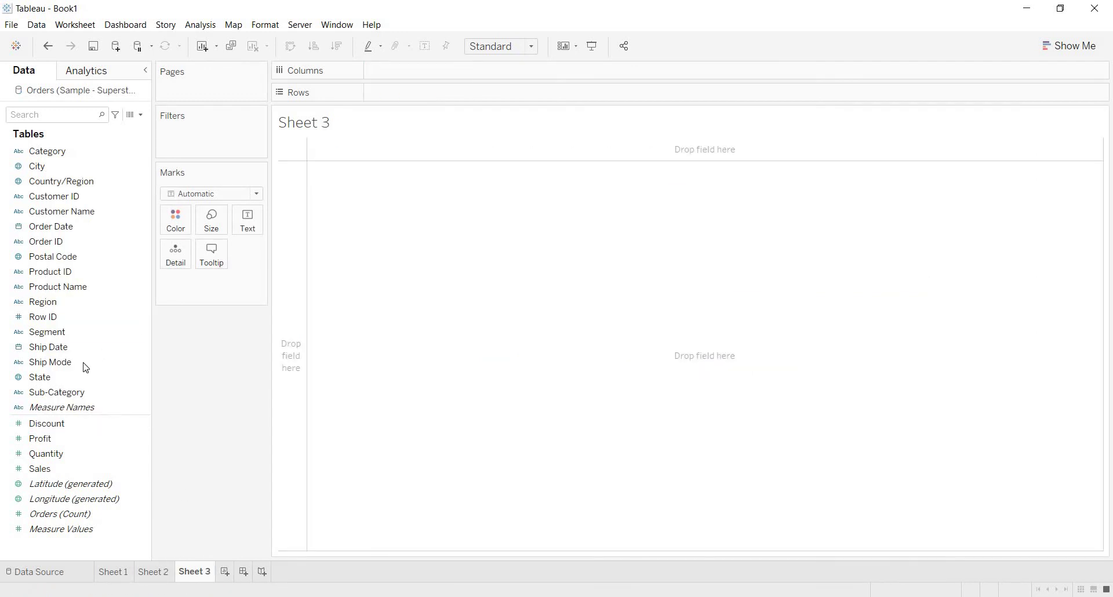
click(58, 364)
drag(53, 379, 401, 100)
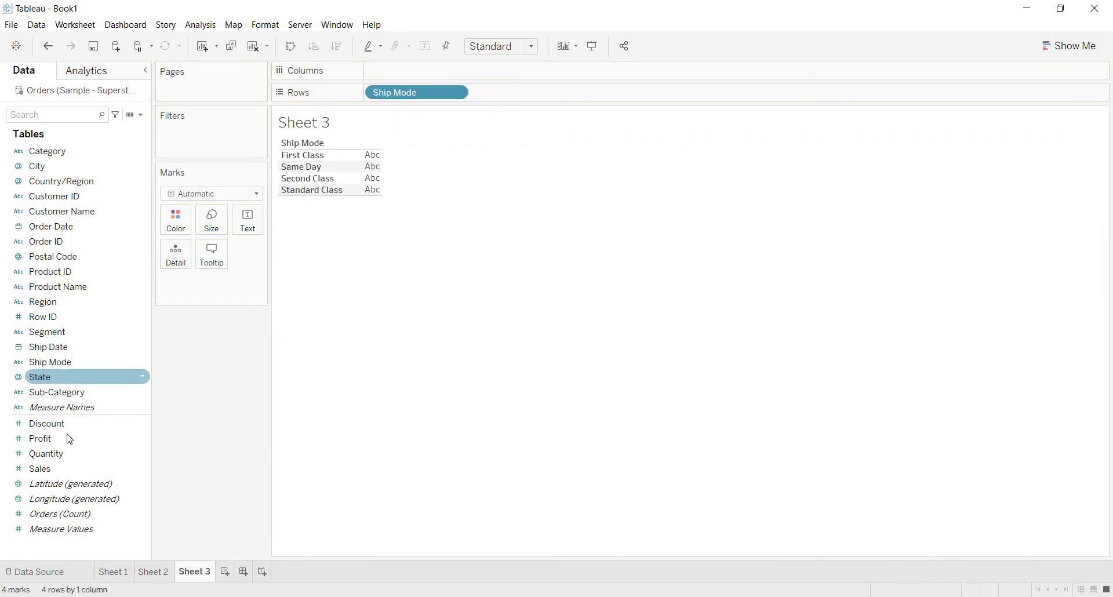
drag(109, 414, 380, 72)
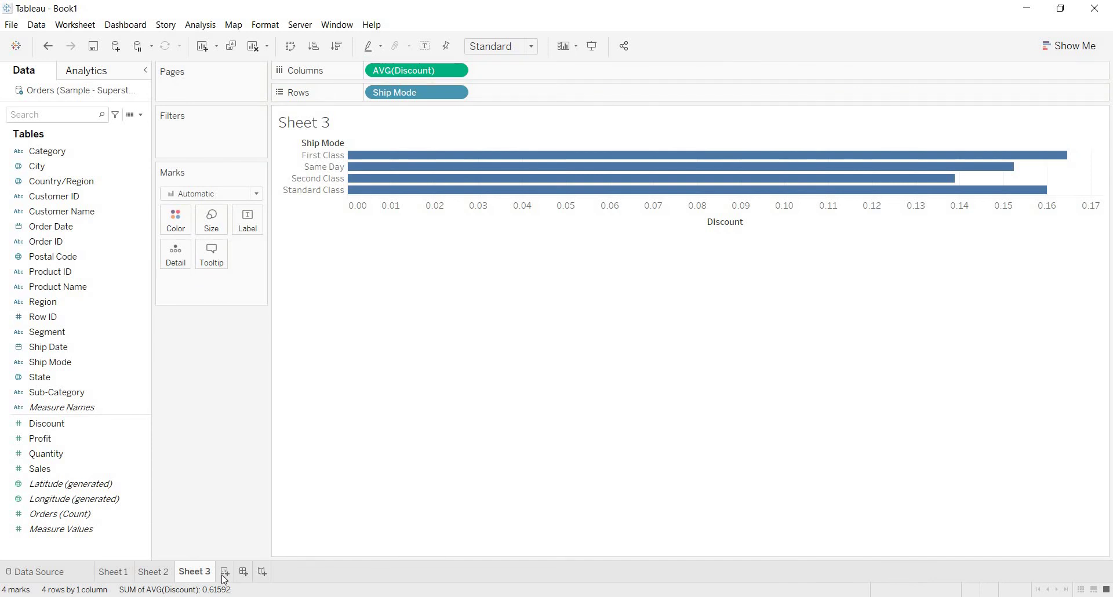
click(224, 574)
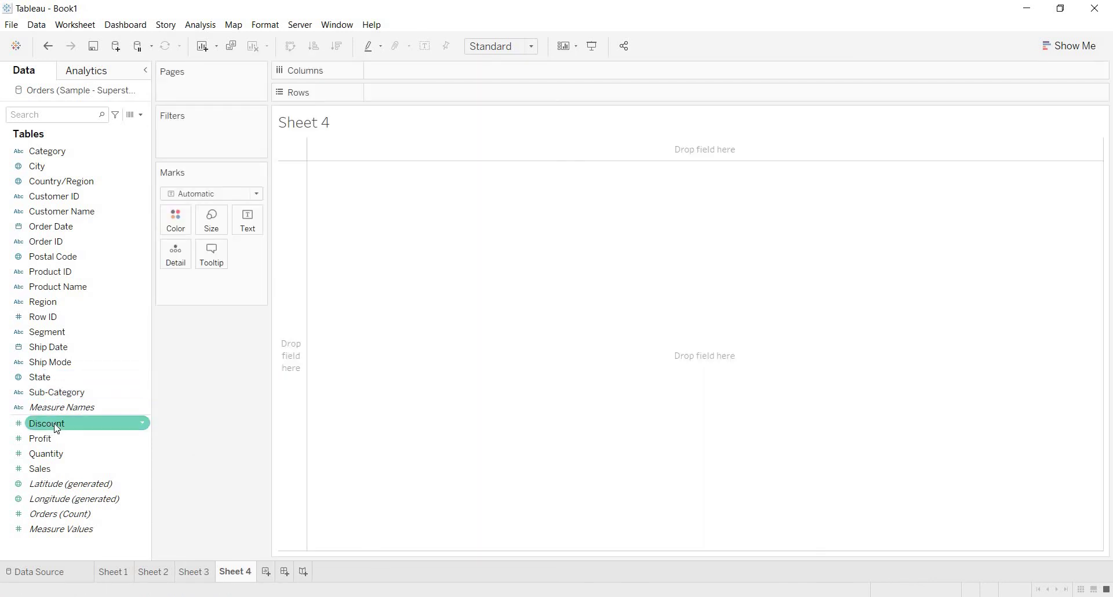
mouse_move(90, 420)
mouse_down()
mouse_move(148, 397)
mouse_move(77, 428)
mouse_up()
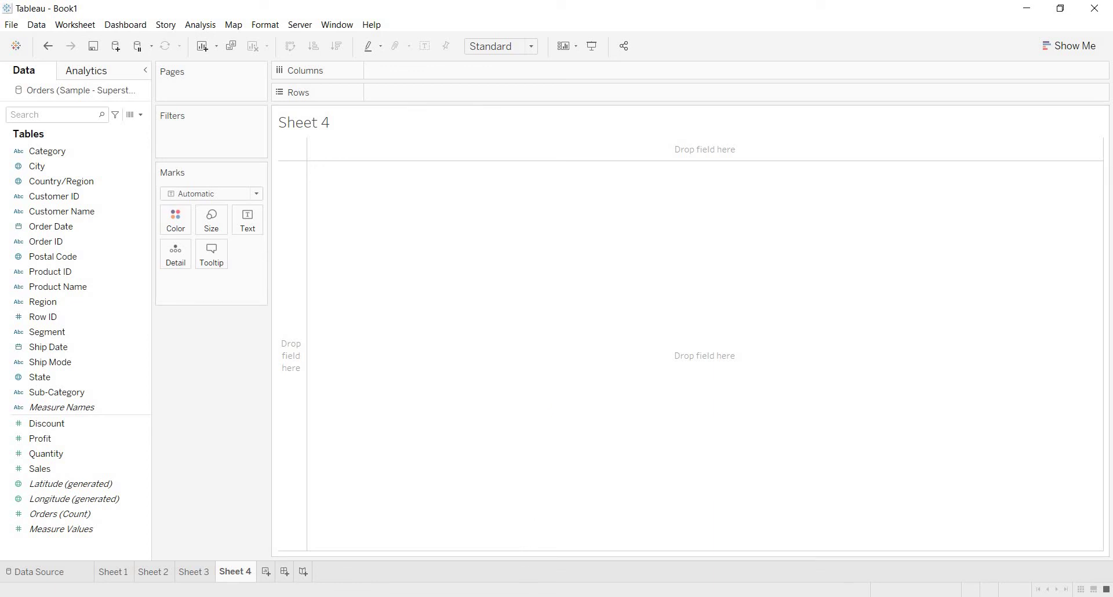
Bring Chrome to the front on the Rayapati Analytics Scenario Based Tableau Training homepage tab.
click(565, 565)
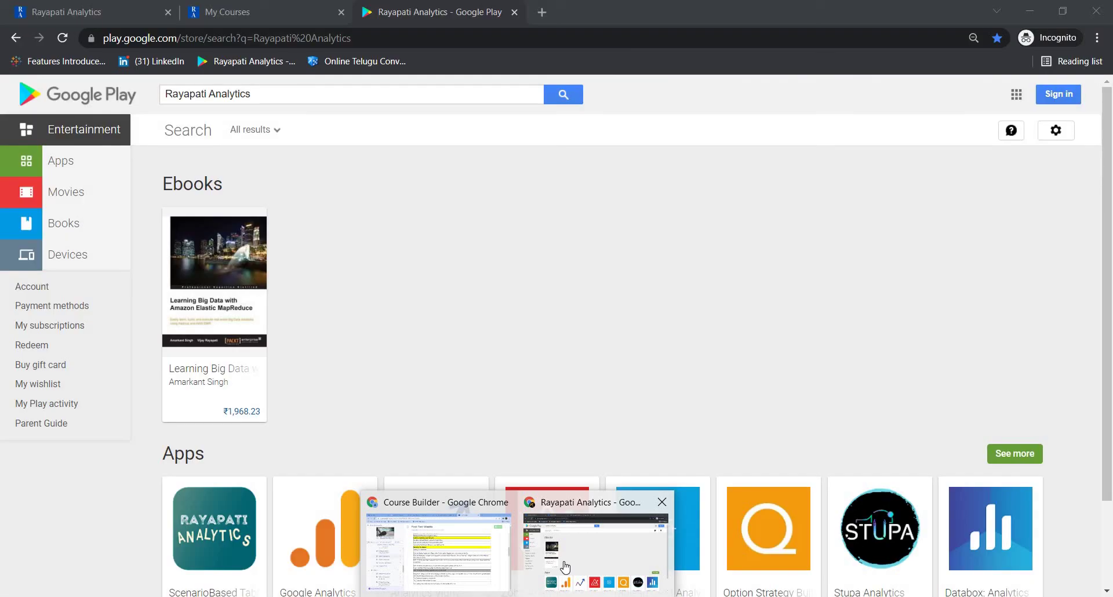
click(83, 12)
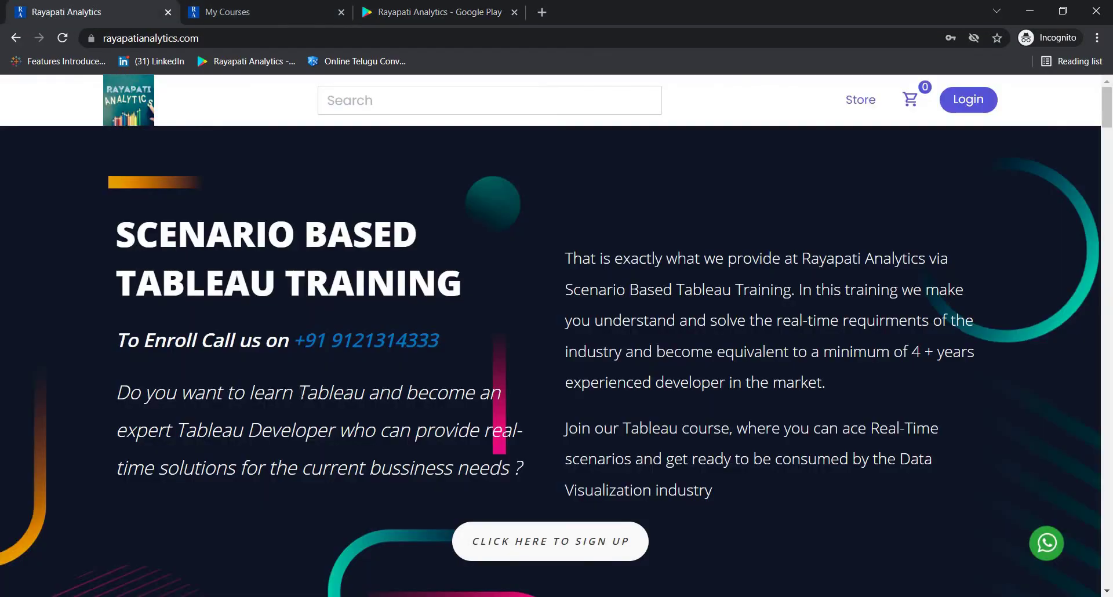